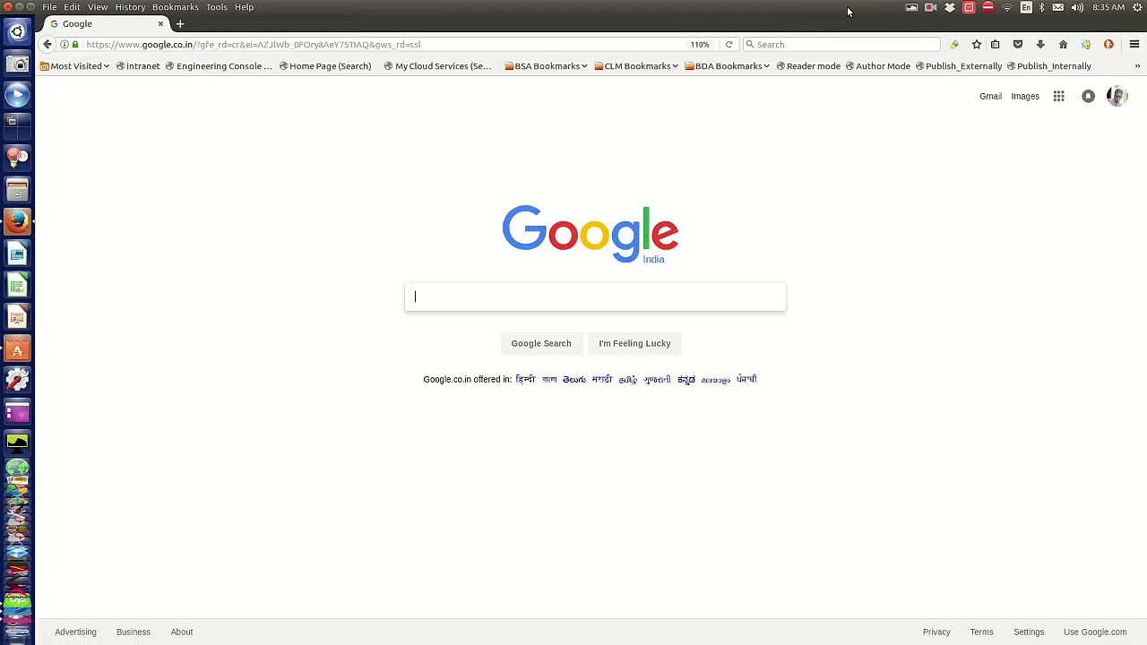
# Step: Confirm iMacros for Firefox is among the installed add-ons, then open the iMacros sidebar on the Google tab
pyautogui.click(1133, 44)
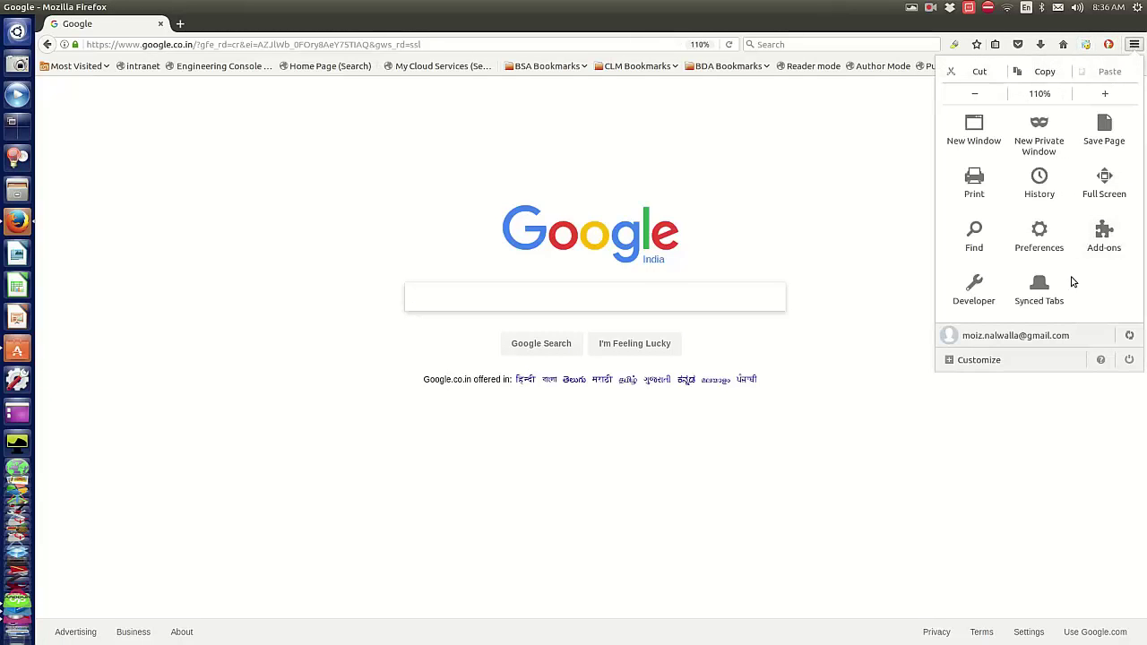
pyautogui.click(1095, 239)
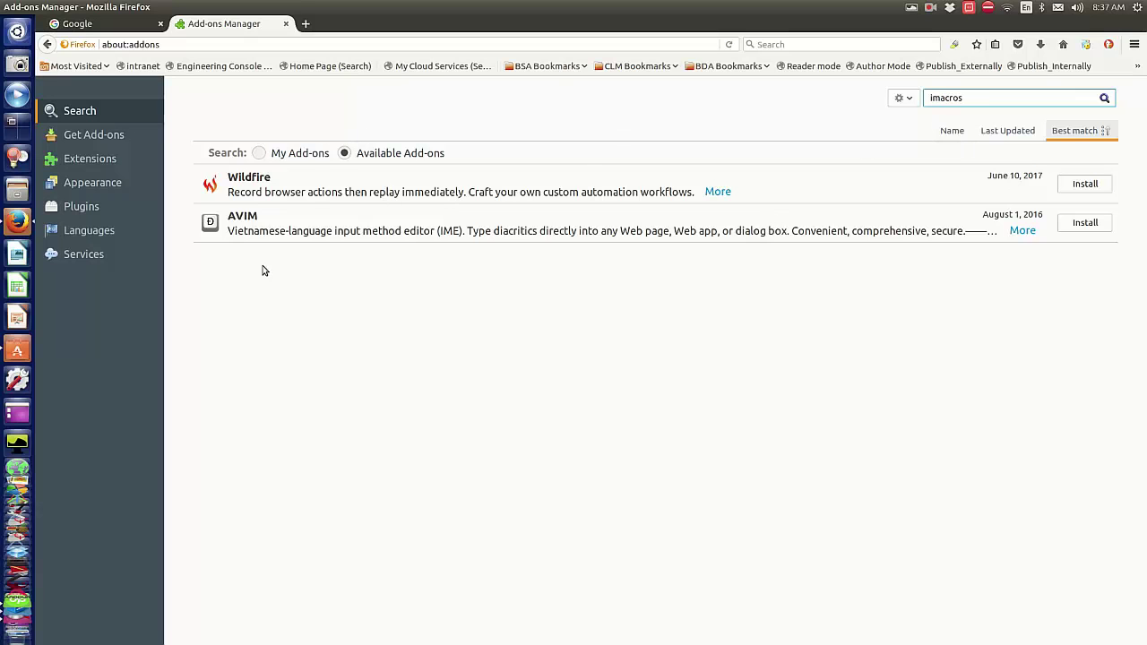
pyautogui.click(260, 154)
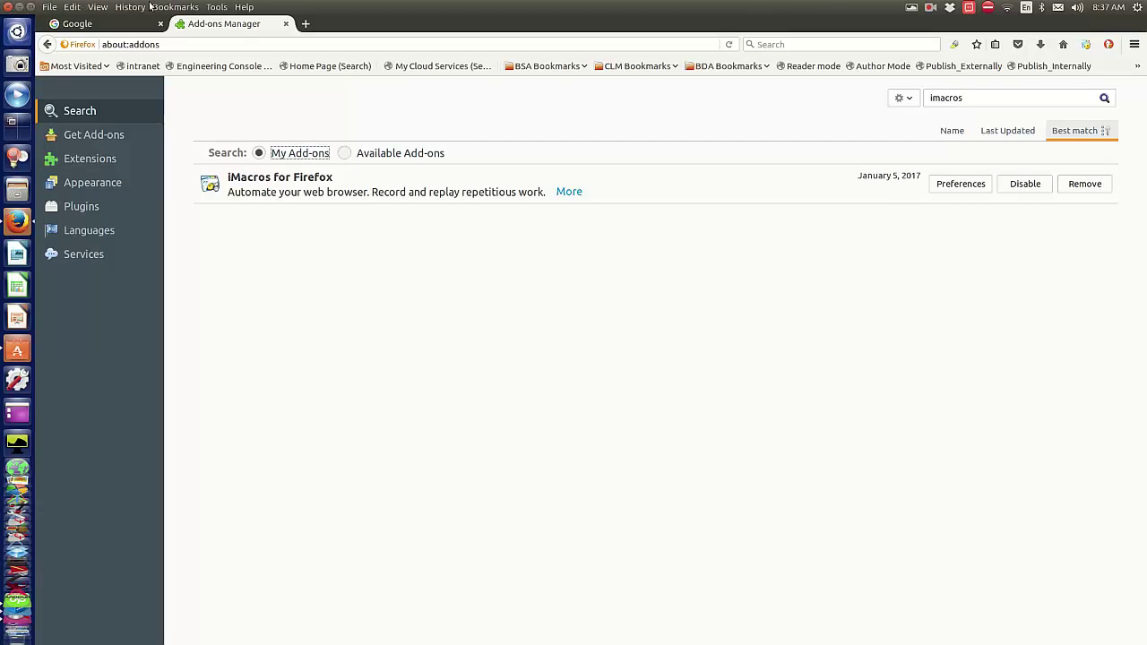
pyautogui.click(111, 29)
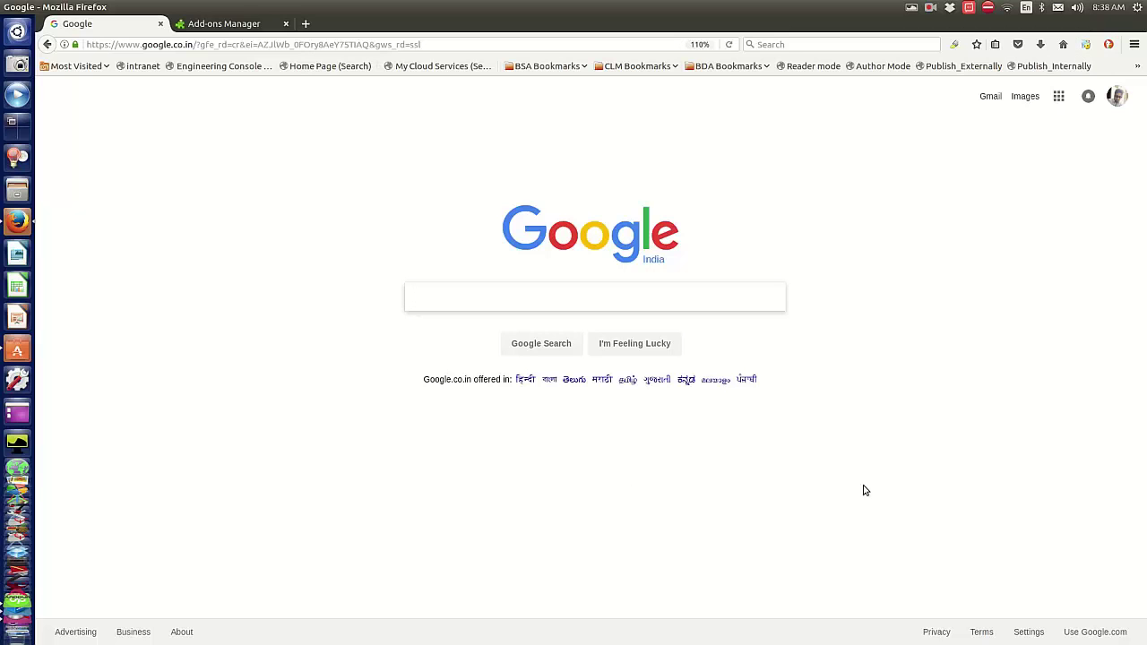
pyautogui.click(1085, 45)
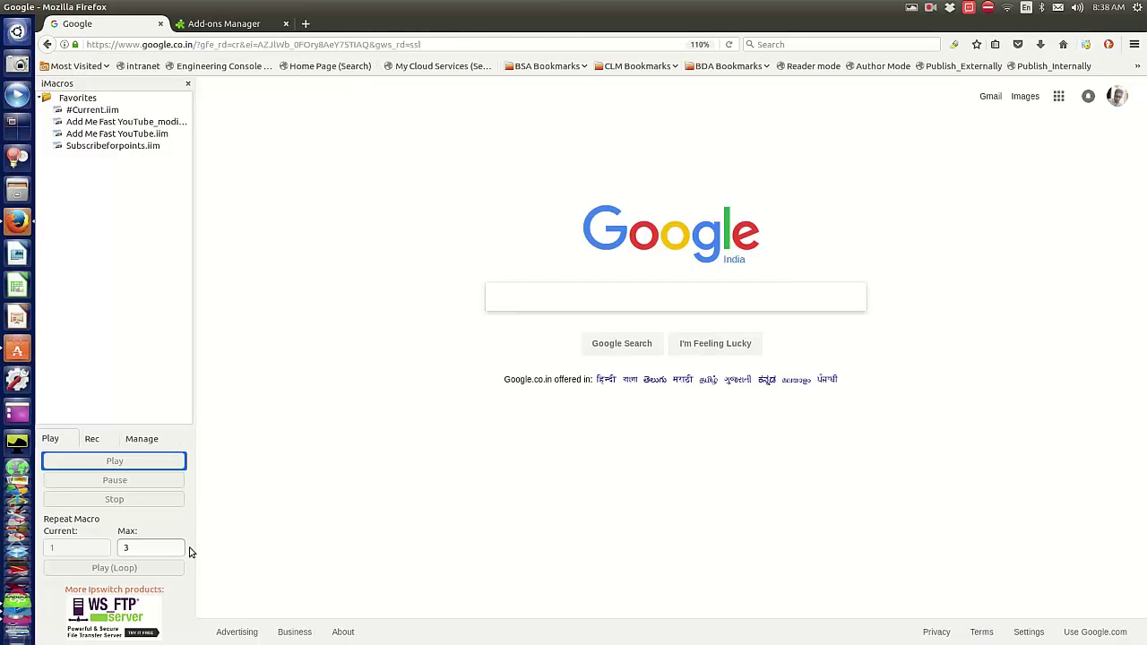
# Step: Begin recording a new iMacros macro with all other browser tabs closed
pyautogui.click(93, 440)
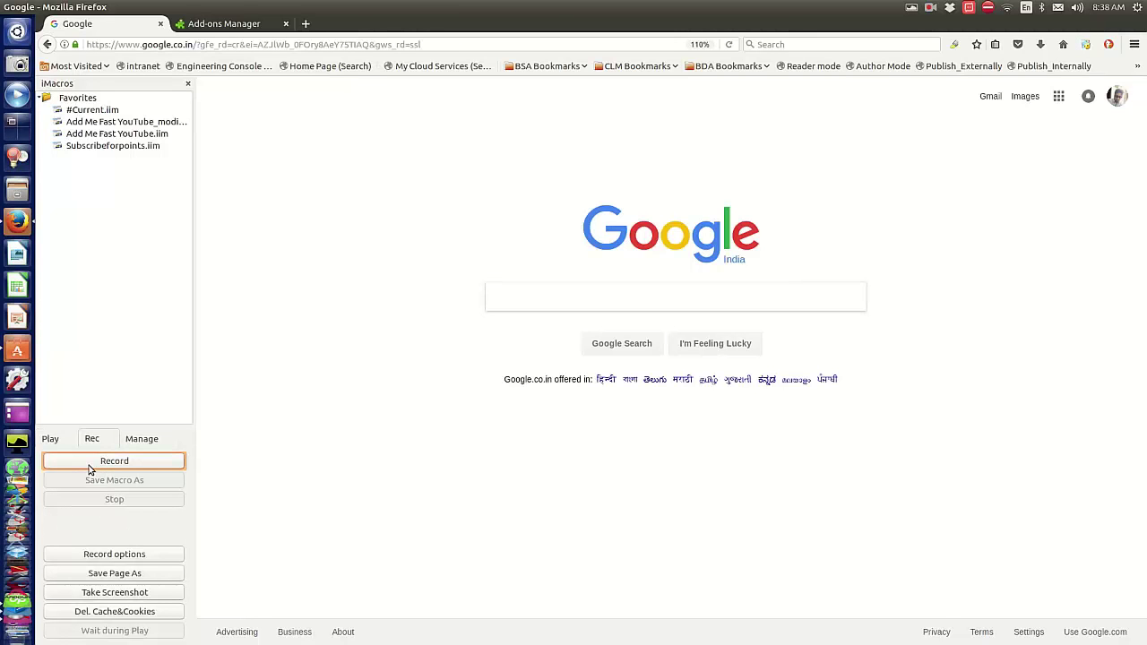
pyautogui.click(89, 468)
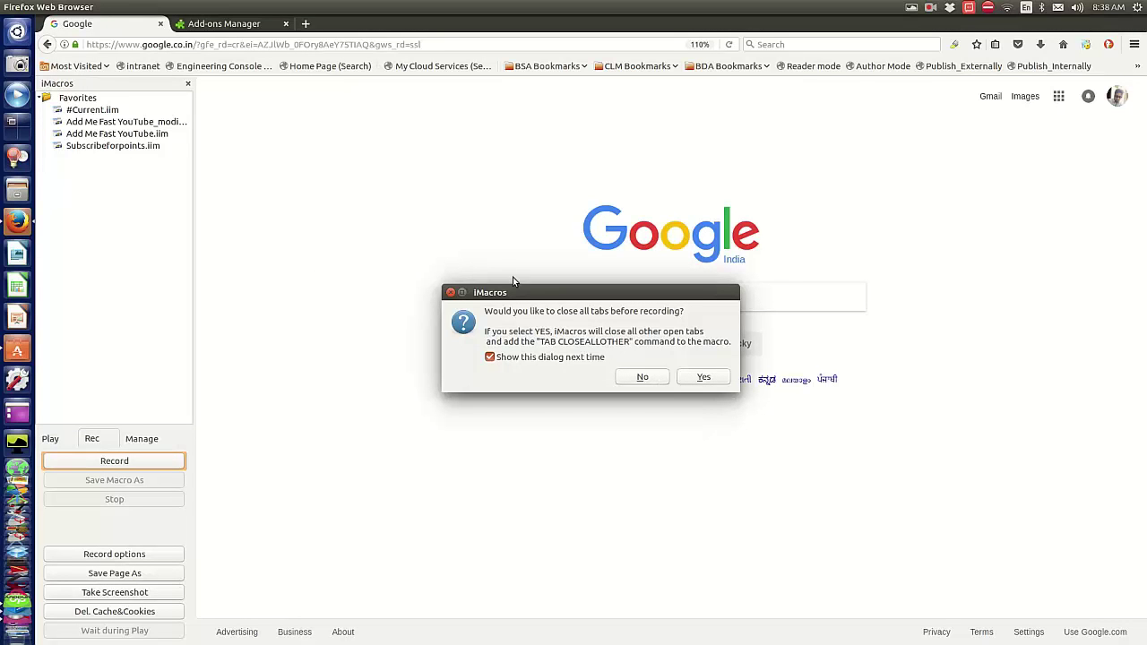
pyautogui.click(703, 378)
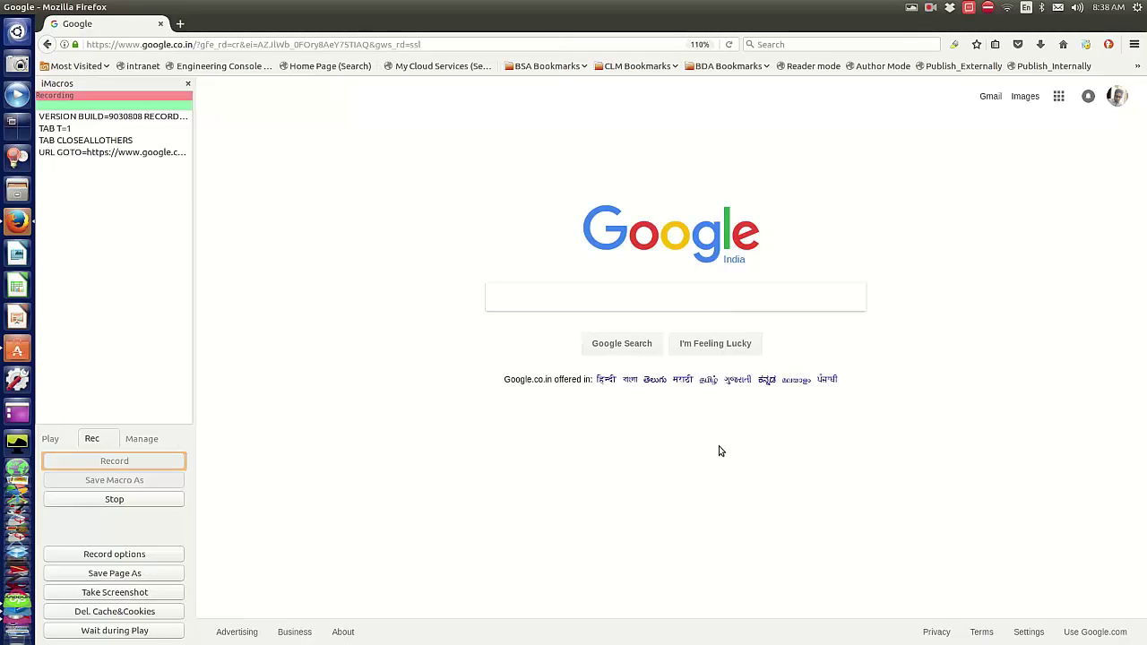
# Step: Go to Google Calendar's week view through the Google apps grid
pyautogui.click(1058, 99)
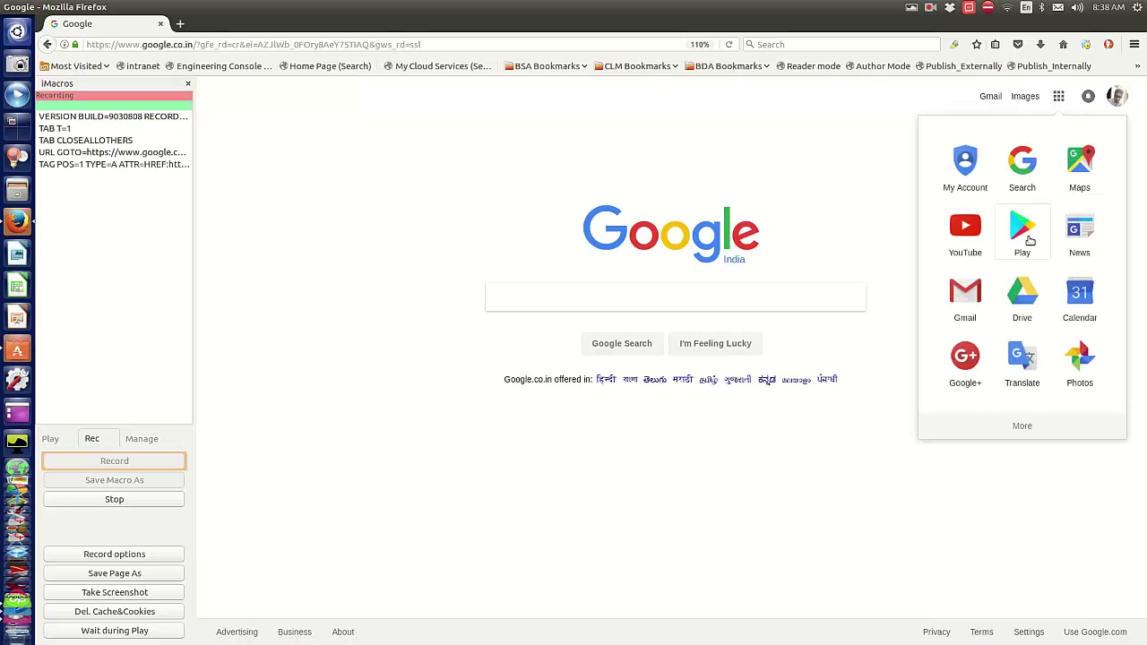
pyautogui.click(1071, 307)
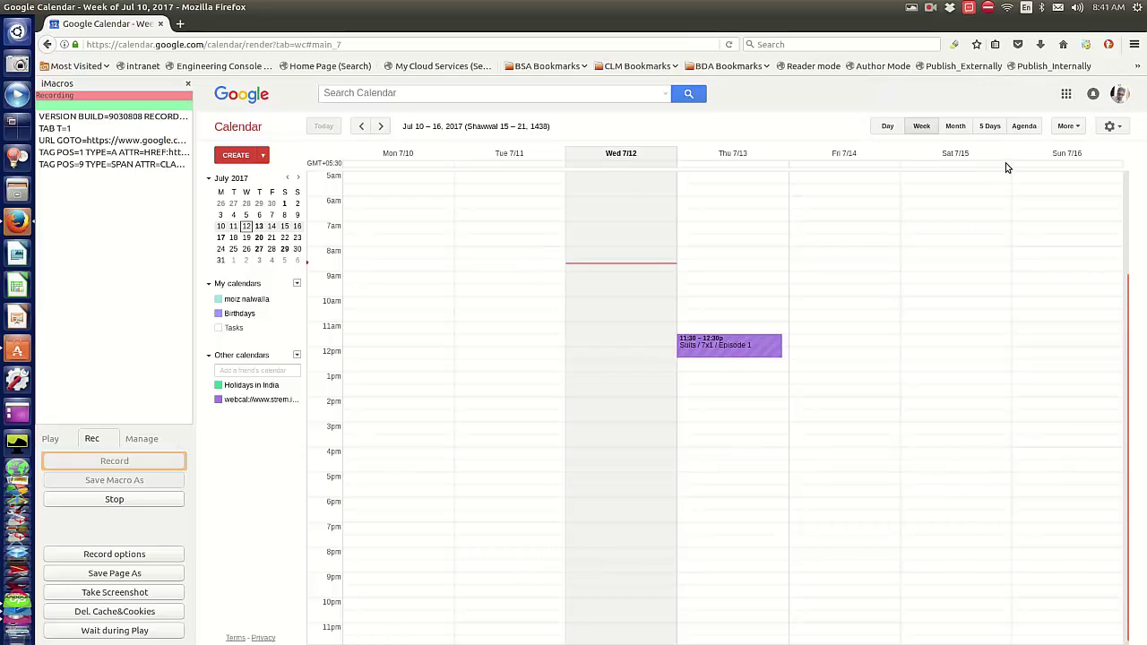
# Step: Quick-add a calendar event named 'Event name...' and bring up its details page
pyautogui.click(265, 157)
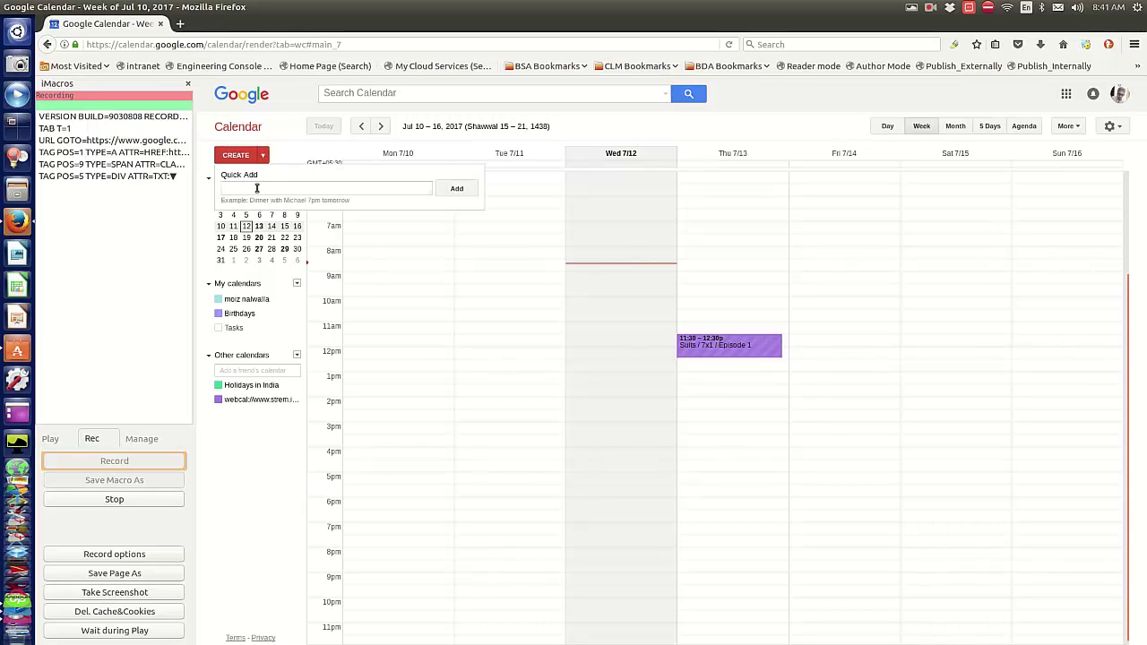
pyautogui.click(257, 188)
pyautogui.write('Event name')
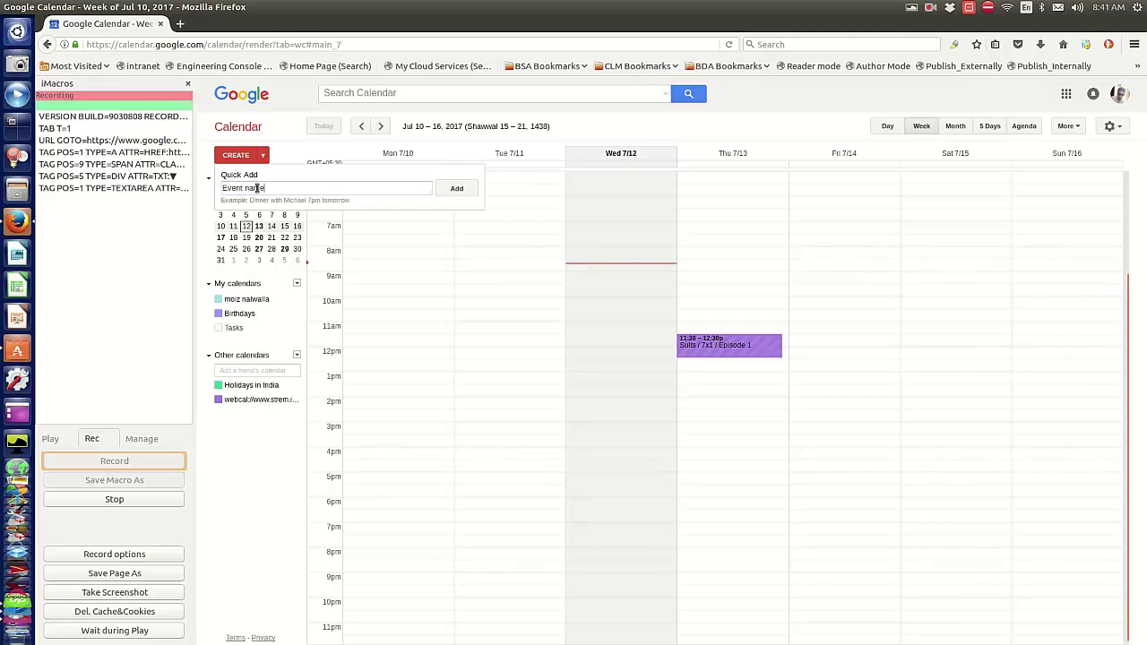
pyautogui.click(257, 188)
pyautogui.write('...')
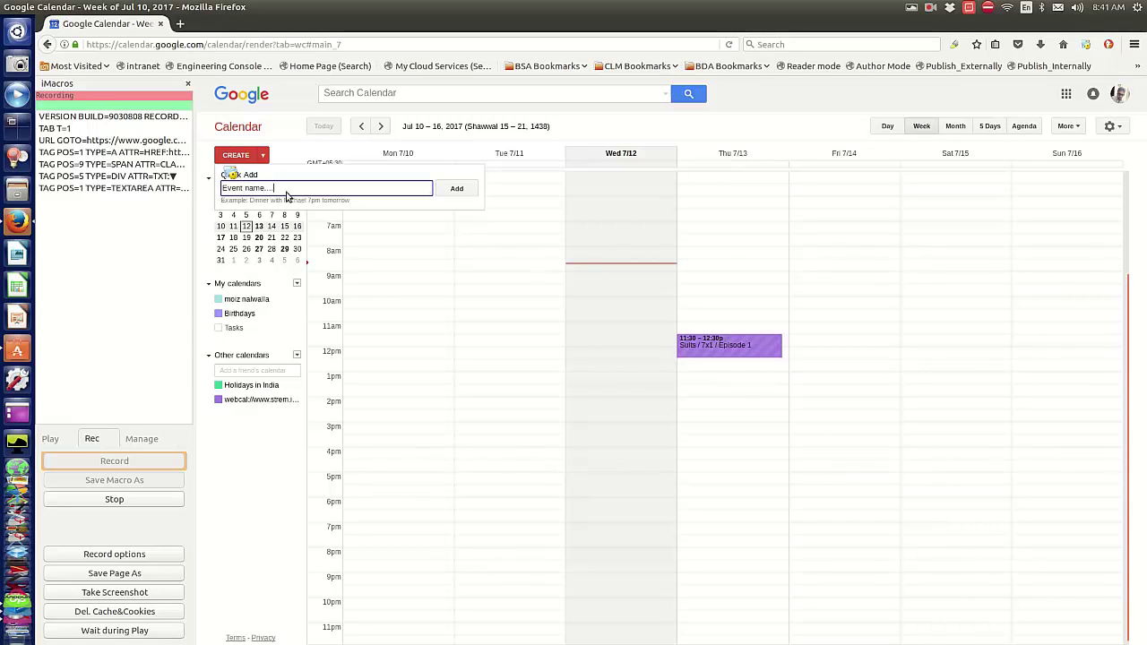
pyautogui.click(473, 191)
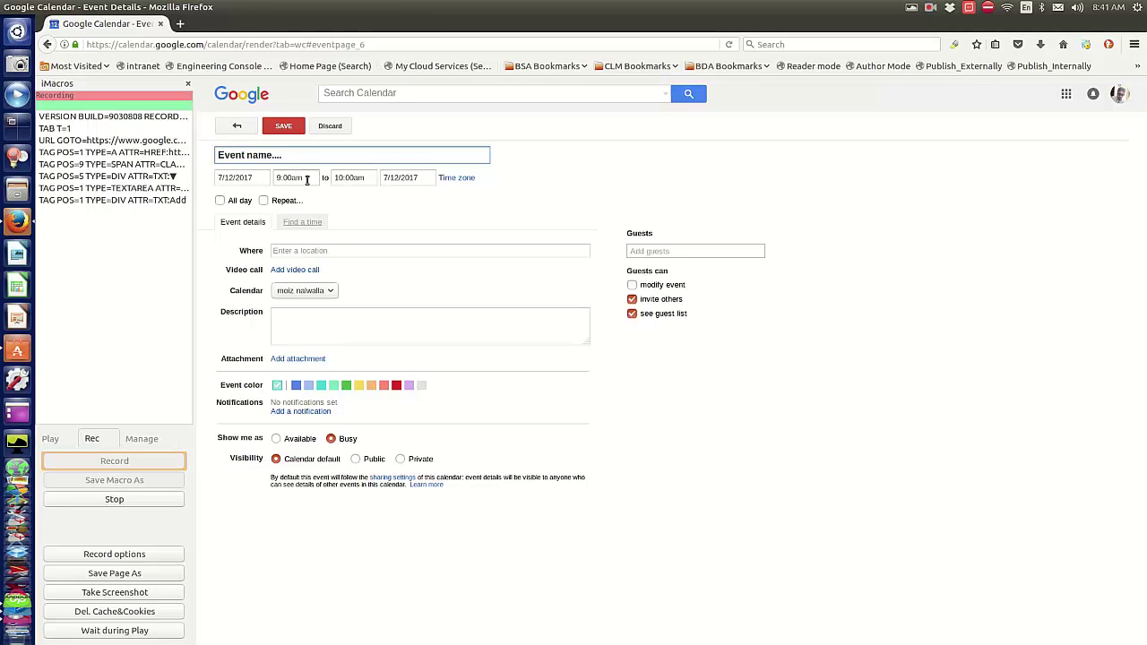
pyautogui.moveTo(309, 177); pyautogui.dragTo(280, 178)
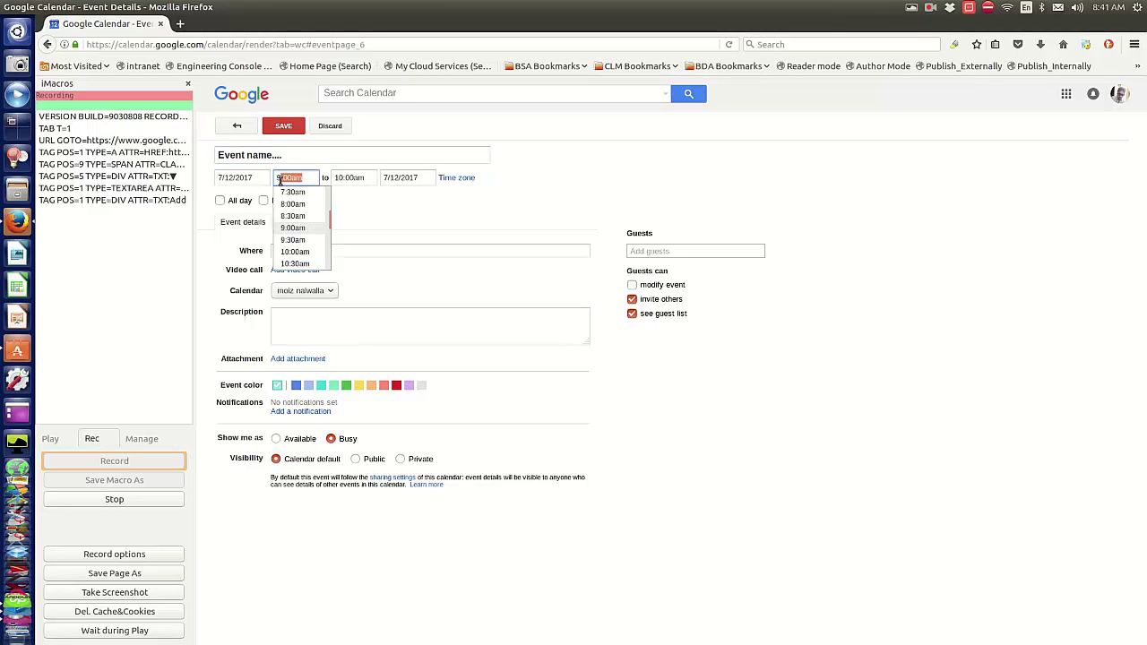
# Step: Enter description 'Default Description' and location 'Default location', then save the event
pyautogui.click(365, 204)
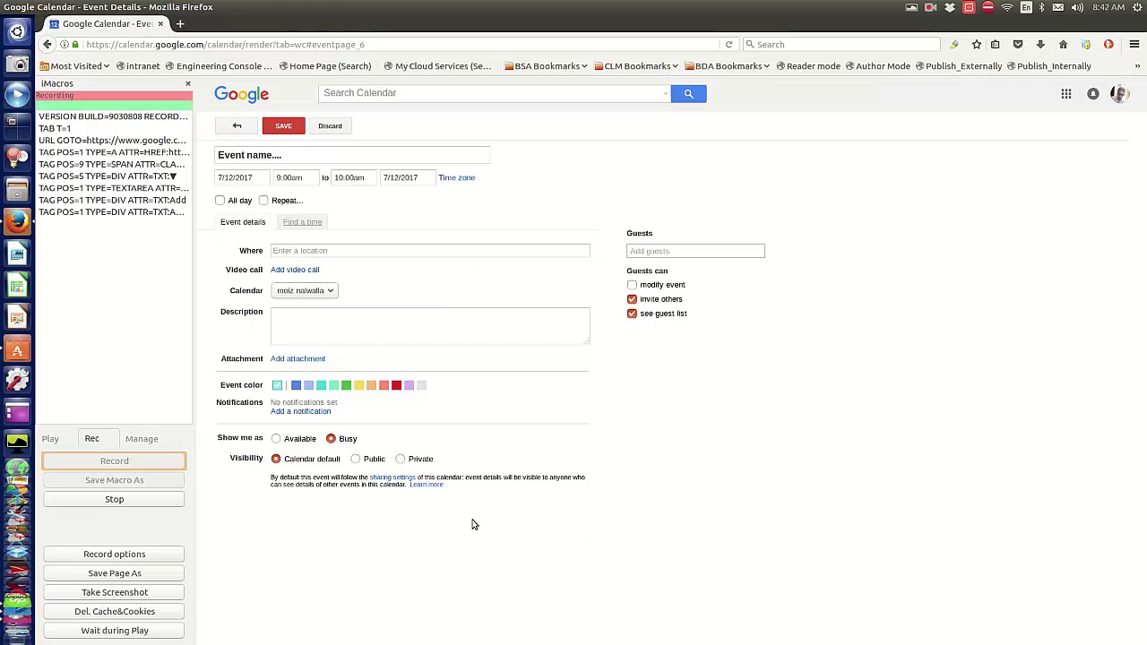
pyautogui.click(380, 319)
pyautogui.write('Default Descr')
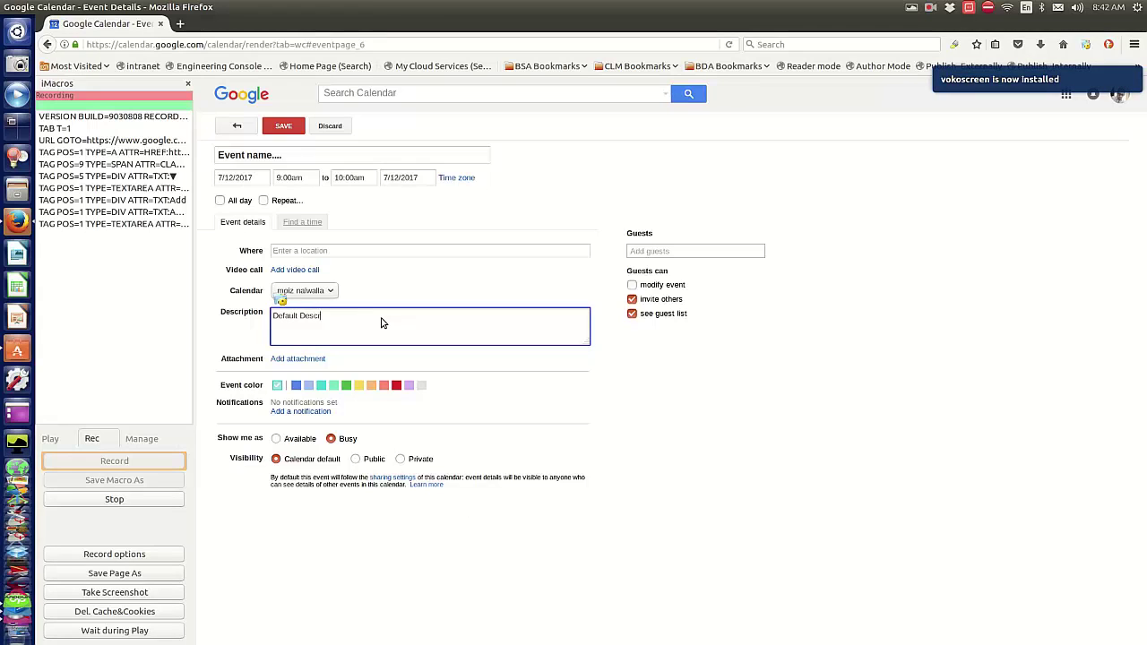
pyautogui.write('iption')
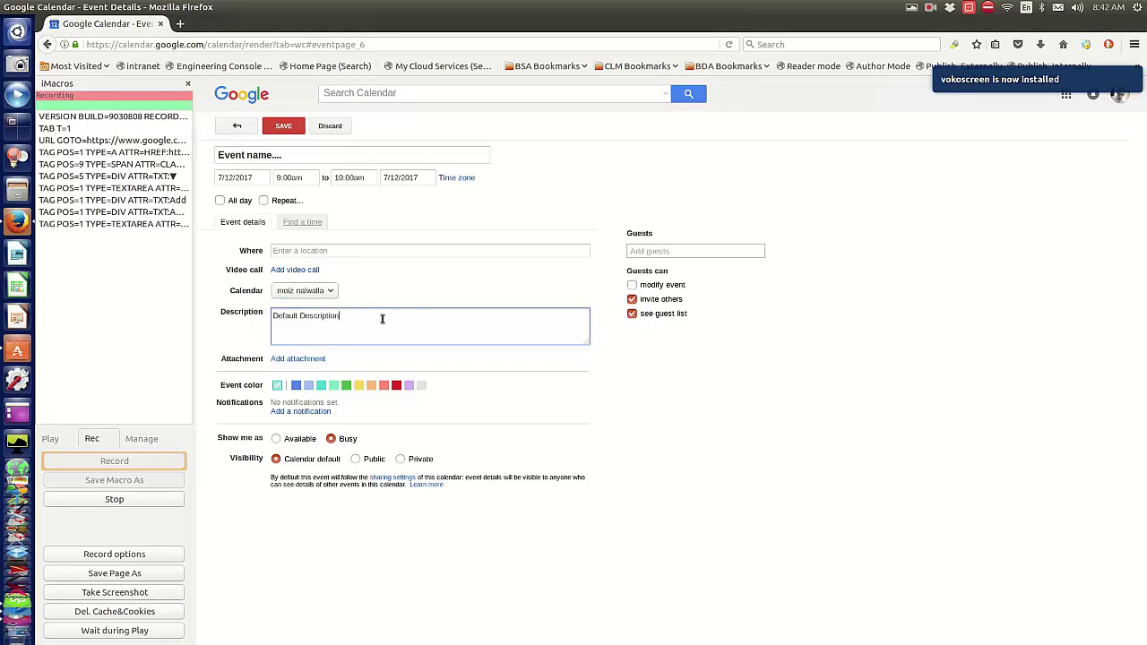
pyautogui.click(336, 253)
pyautogui.write('Default location')
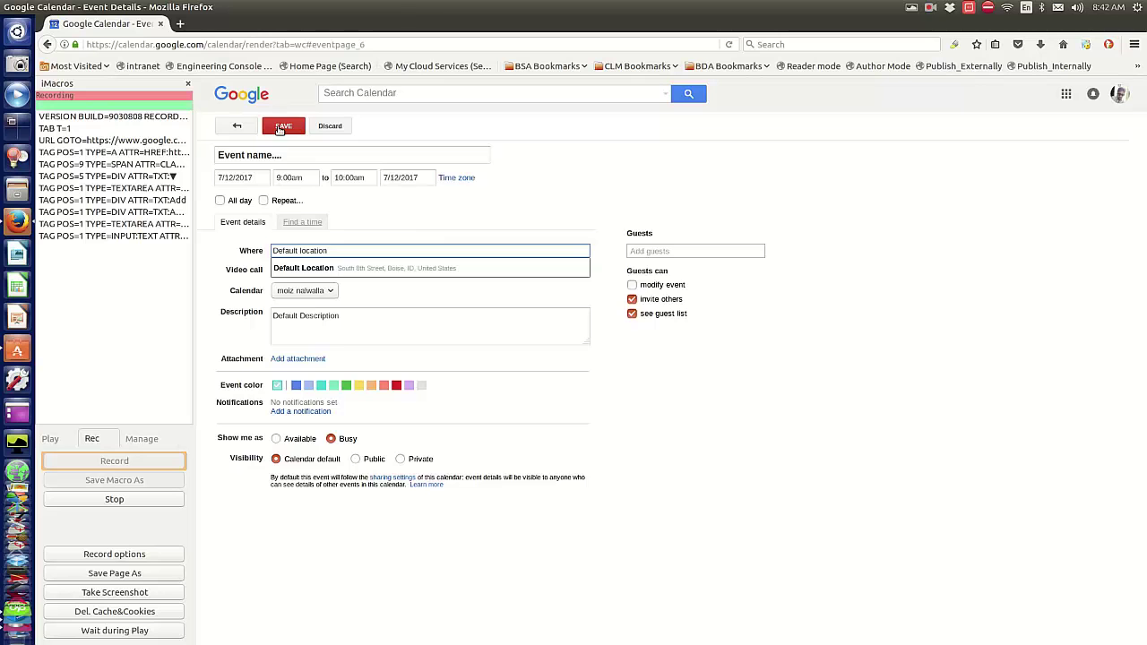
pyautogui.click(281, 127)
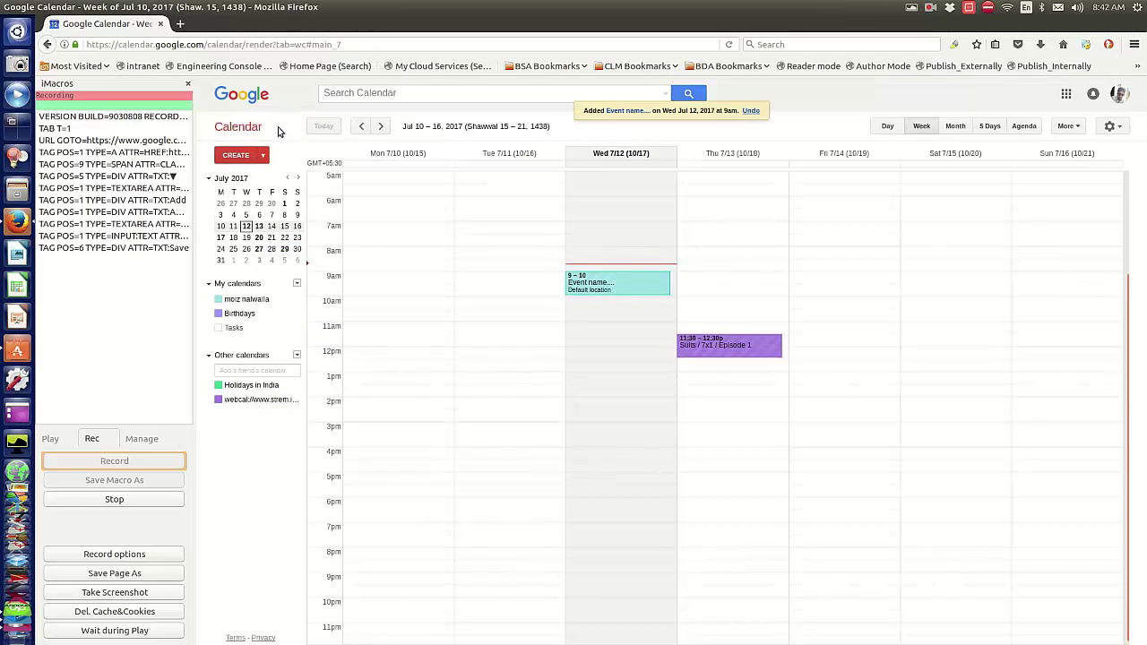
# Step: Stop the macro recording and navigate the browser back to google.com
pyautogui.click(123, 502)
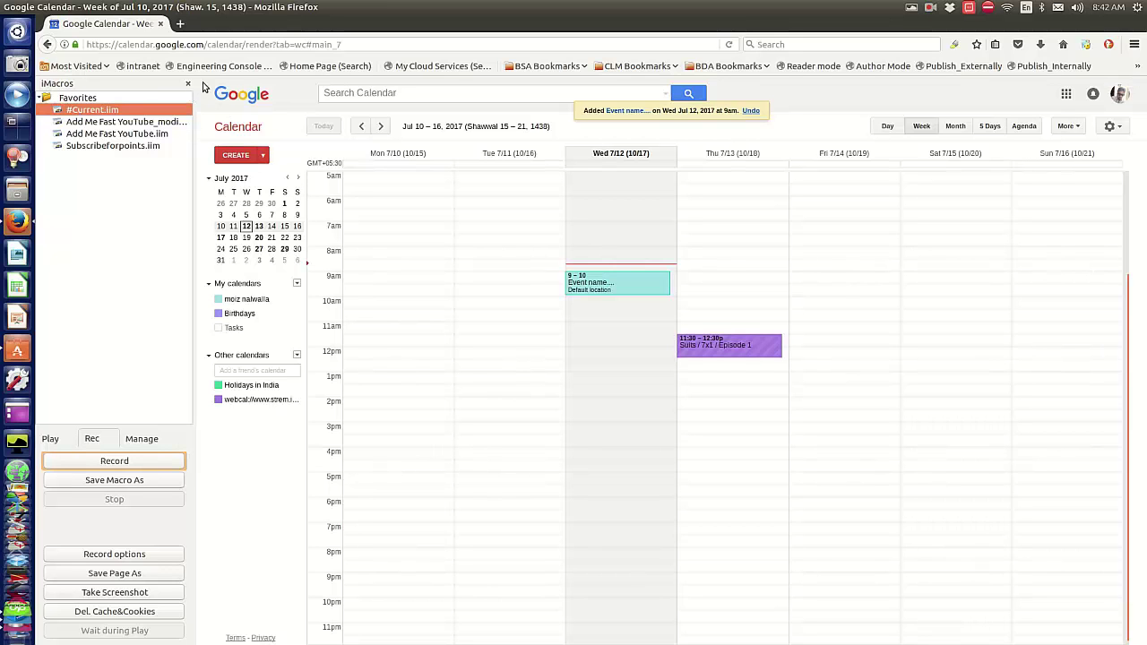
pyautogui.click(279, 44)
pyautogui.hotkey('ctrl', 'a')
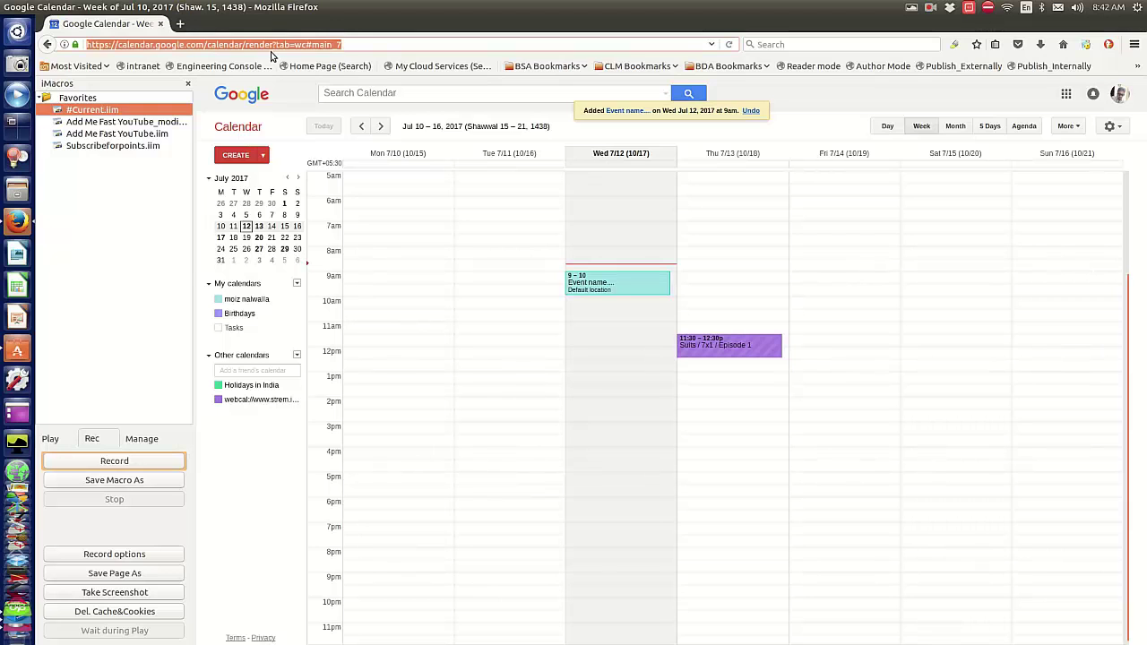
pyautogui.write('google.com/')
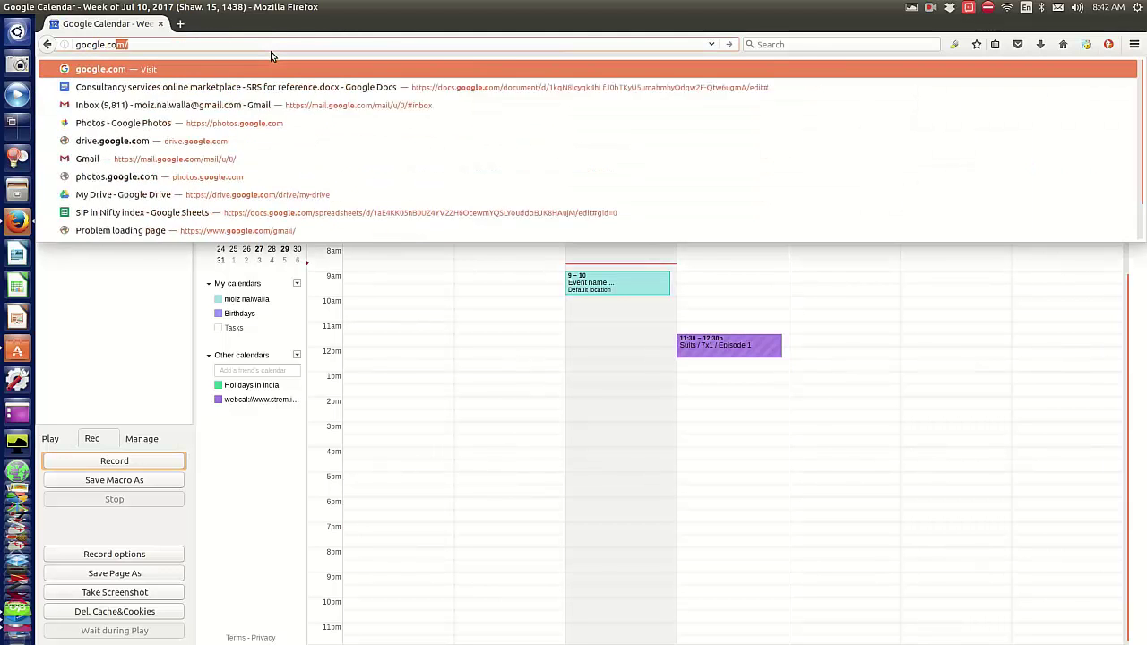
pyautogui.press('Return')
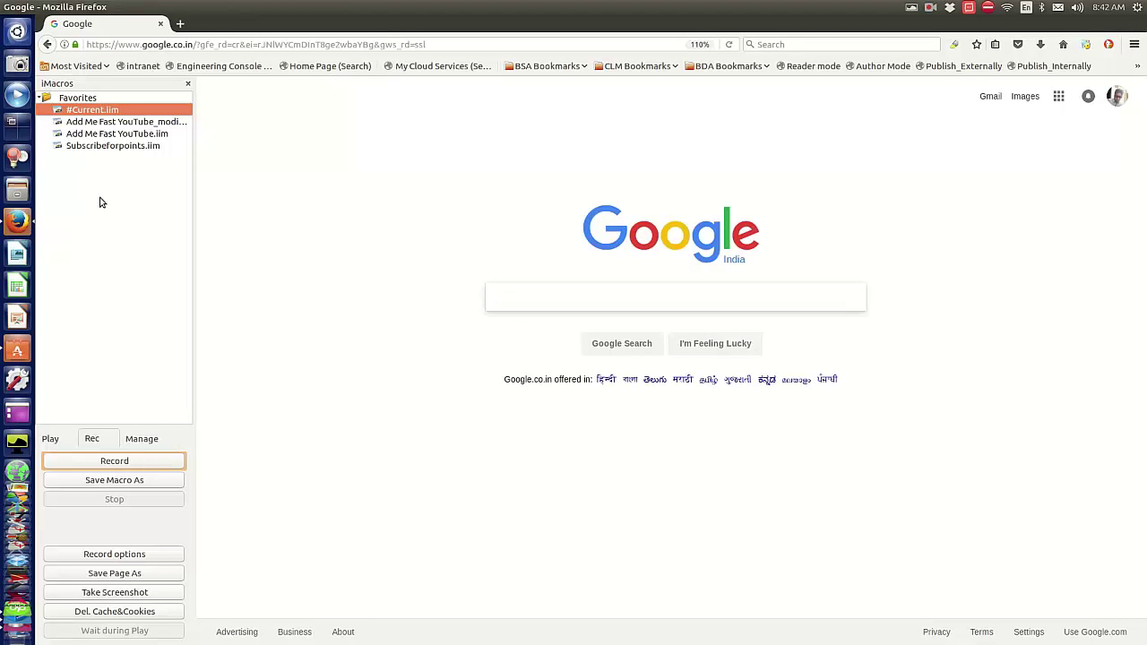
pyautogui.click(61, 441)
# Step: Play #Current.iim to add a duplicate 9–10 event on Wed 7/12
pyautogui.click(73, 464)
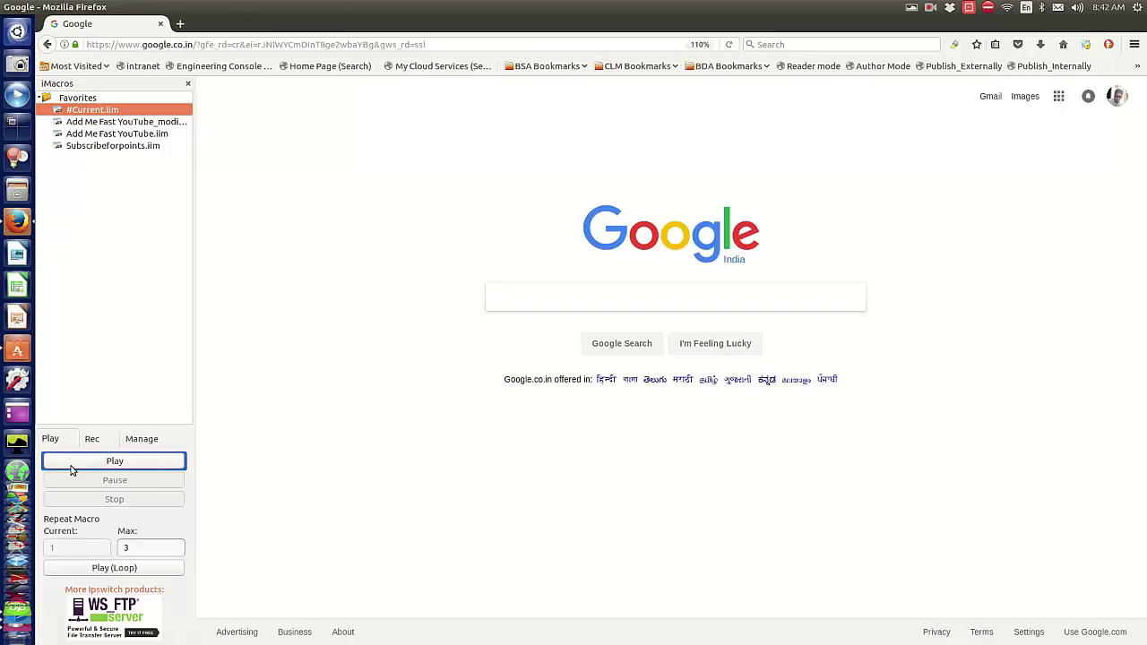
pyautogui.click(137, 464)
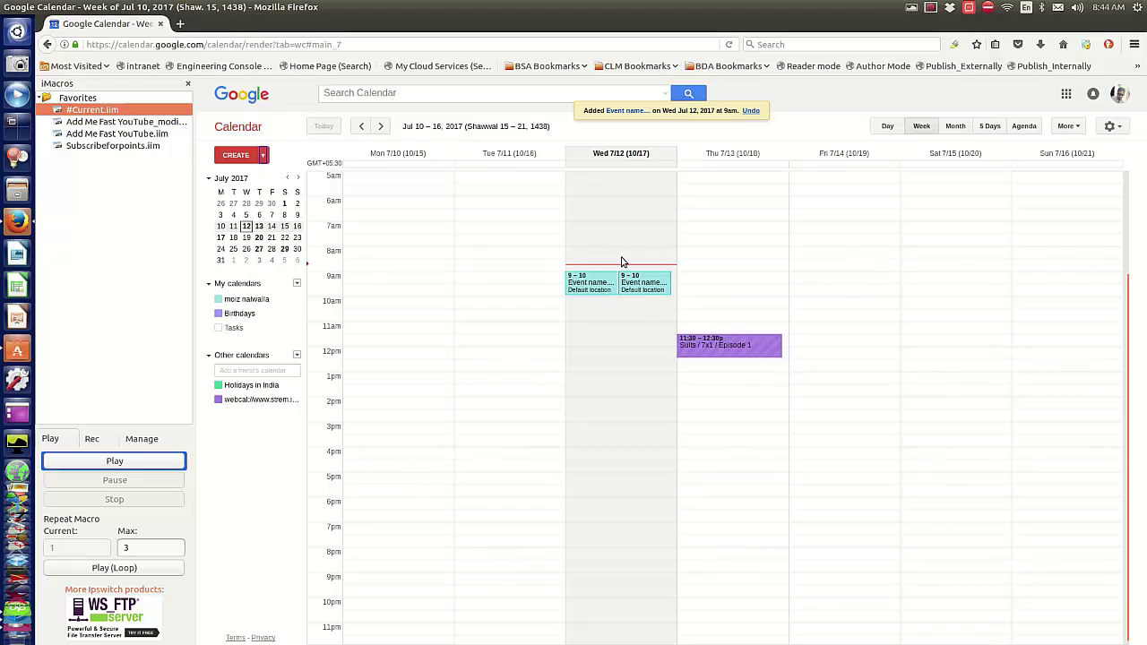
# Step: Open #Current.iim from the Favorites list in the iMacros Editor
pyautogui.click(633, 291)
pyautogui.rightClick(93, 110)
pyautogui.click(114, 134)
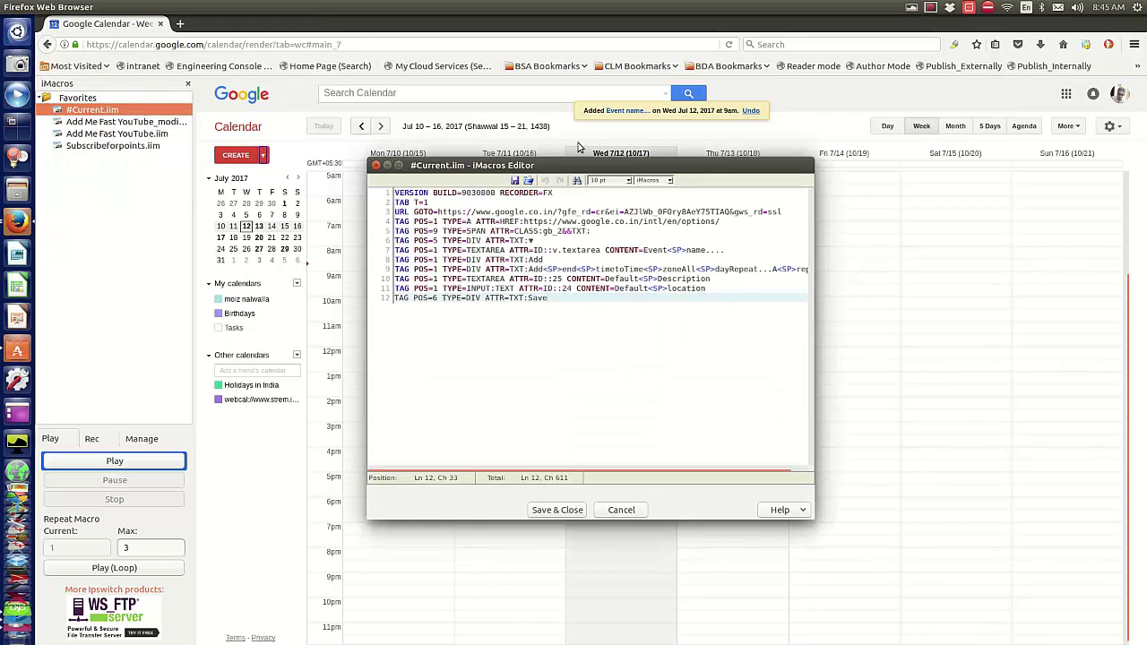